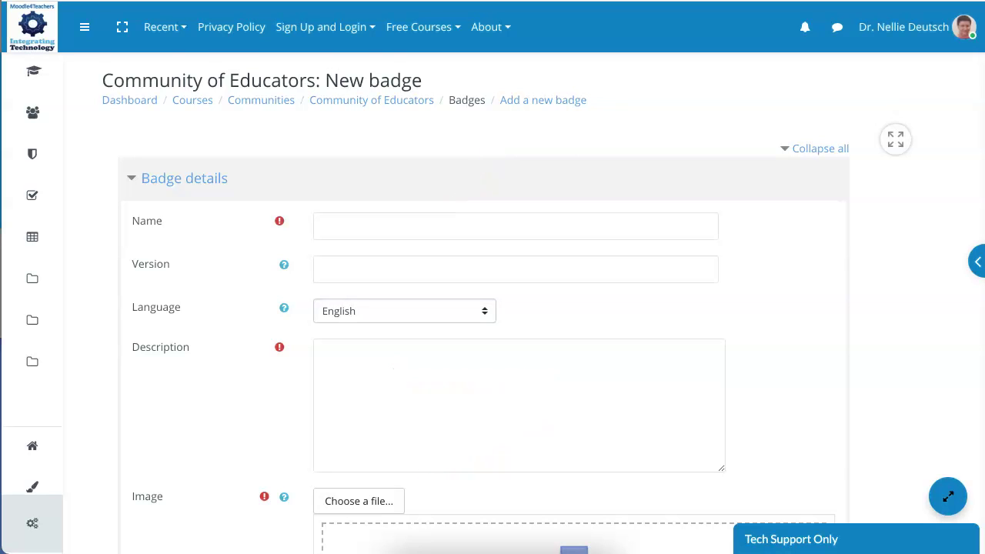
# Step: Enter "Face-to-face VS. Online Instruction and Learning" as both the name and the description of the new badge
pyautogui.click(325, 225)
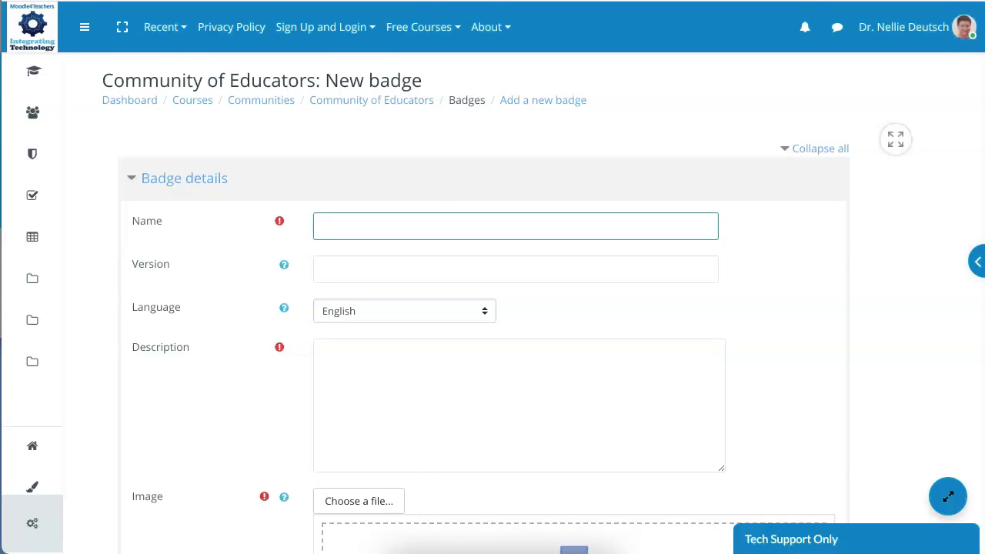
pyautogui.write('Face-to-face VS. Online Instruction and Learning')
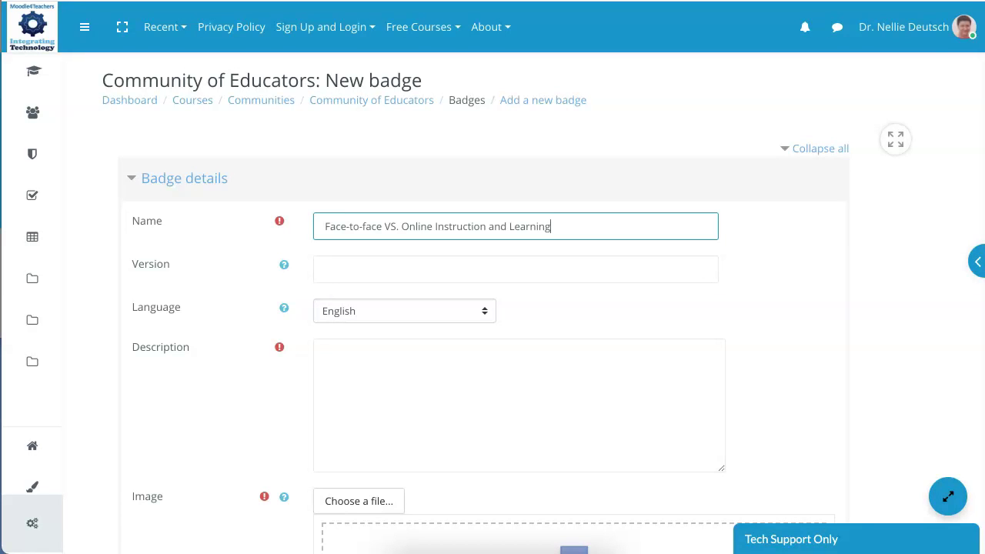
pyautogui.click(325, 352)
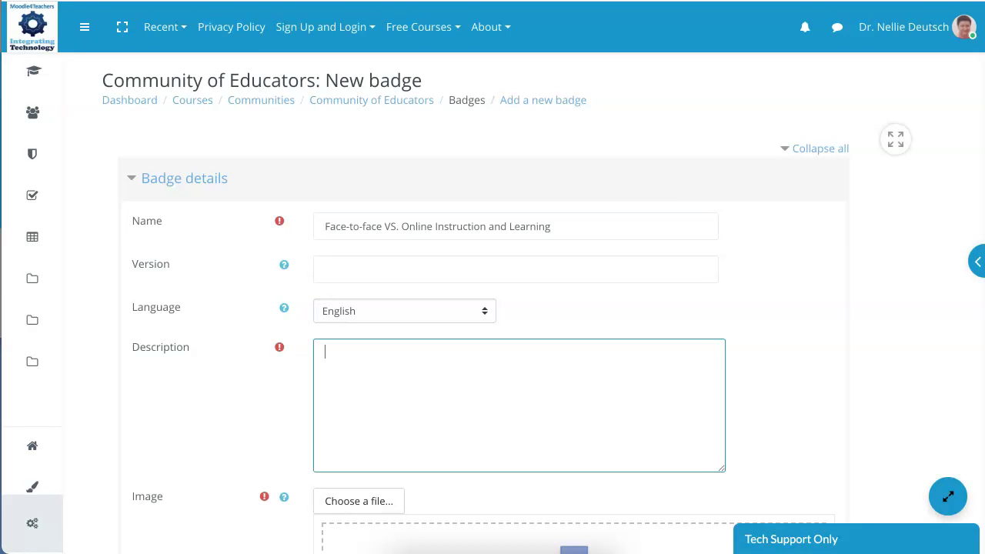
pyautogui.write('Face-to-face VS. Online Instruction and Learning')
# Step: Upload COEF2FVSOnline.png as the badge image
pyautogui.scroll(-5, 484, 308)
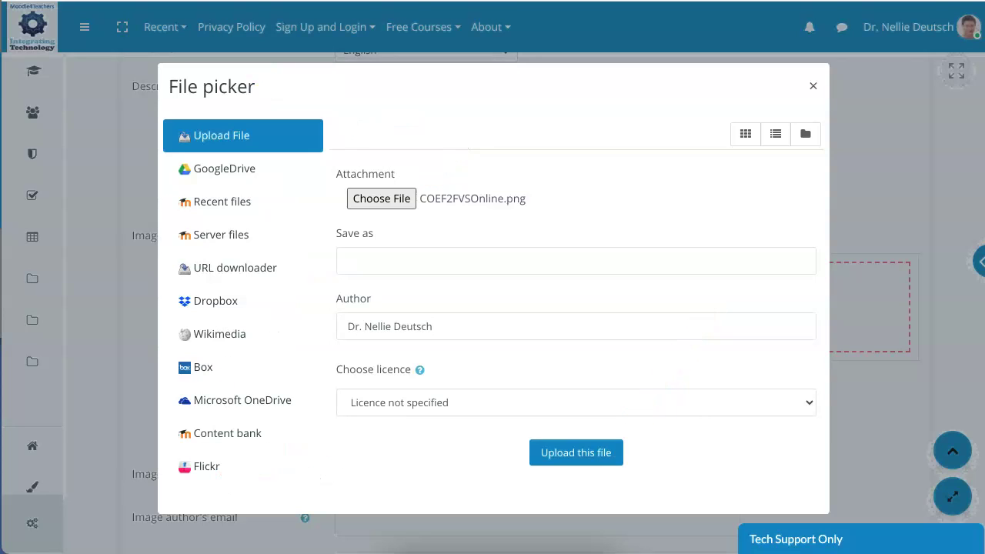
pyautogui.press('Return')
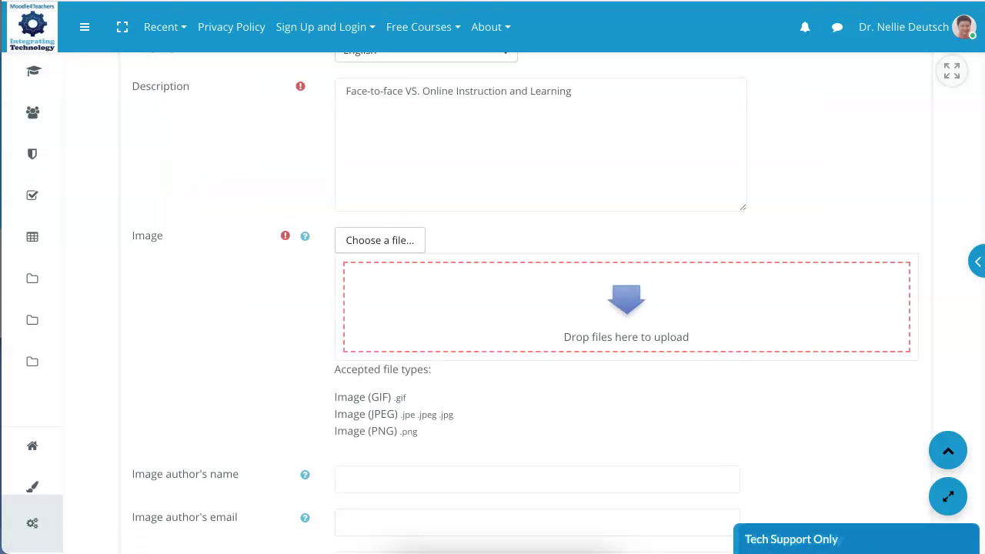
pyautogui.scroll(-1, 527, 303)
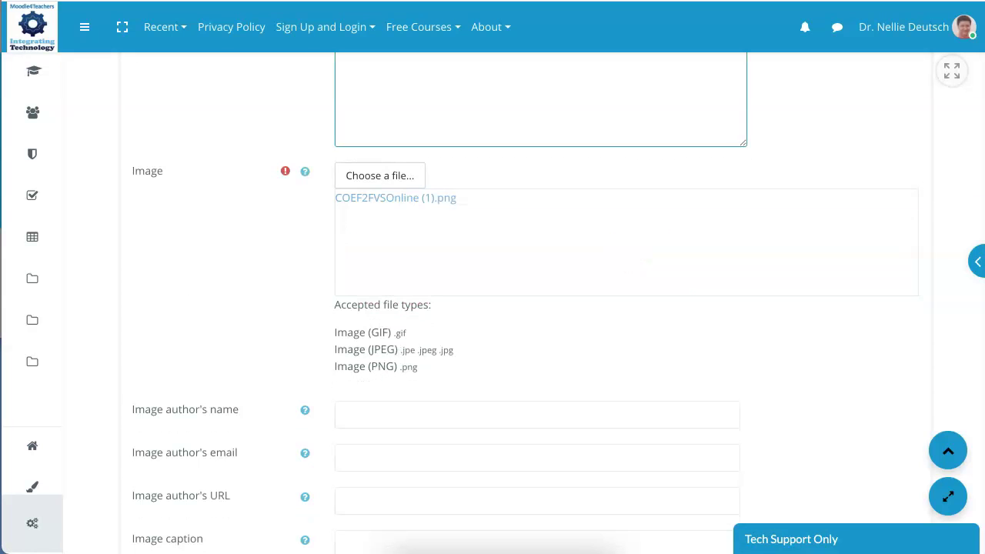
# Step: Try to create the badge with the image author and caption fields blank and the expiry date left at Never
pyautogui.tripleClick(383, 305)
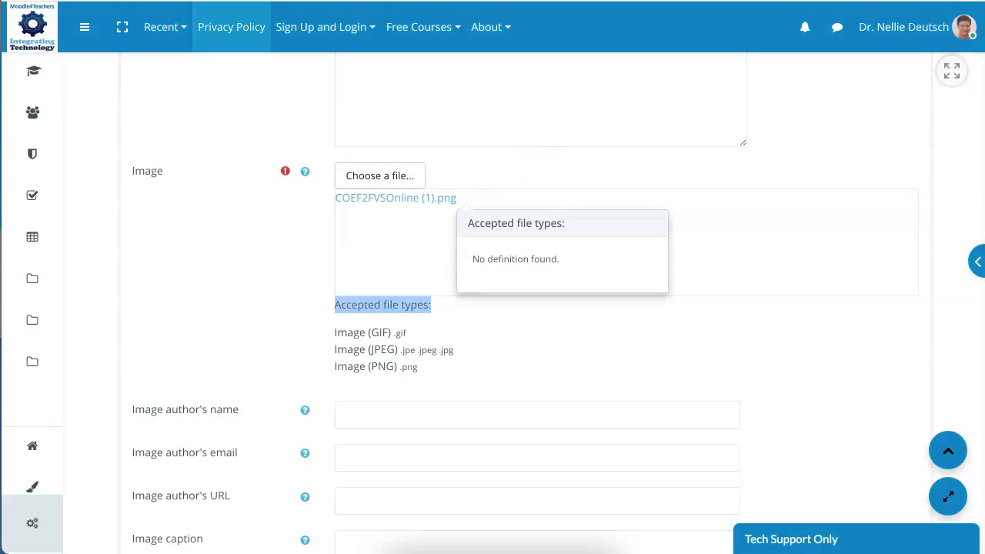
pyautogui.scroll(-2, 527, 335)
pyautogui.scroll(-1, 527, 335)
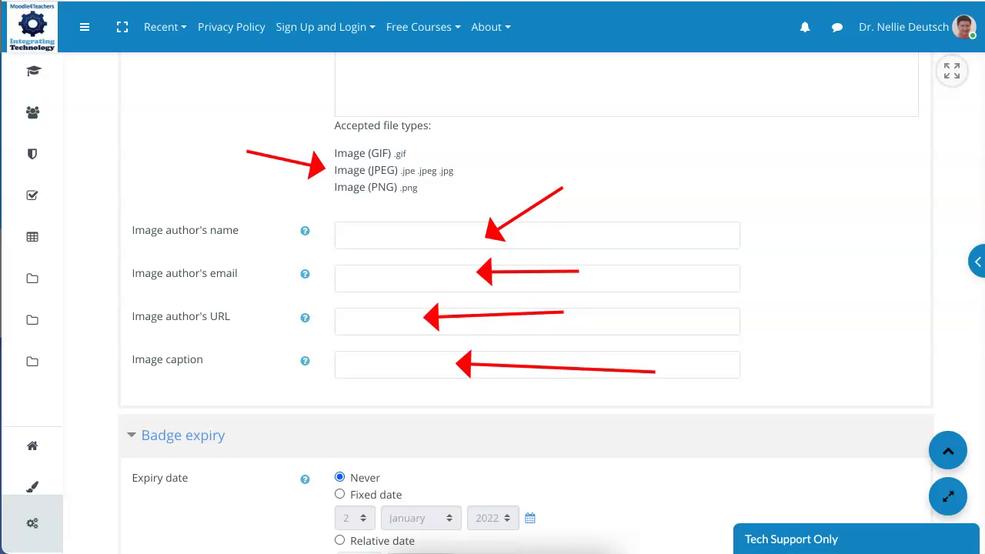
pyautogui.scroll(-3, 523, 308)
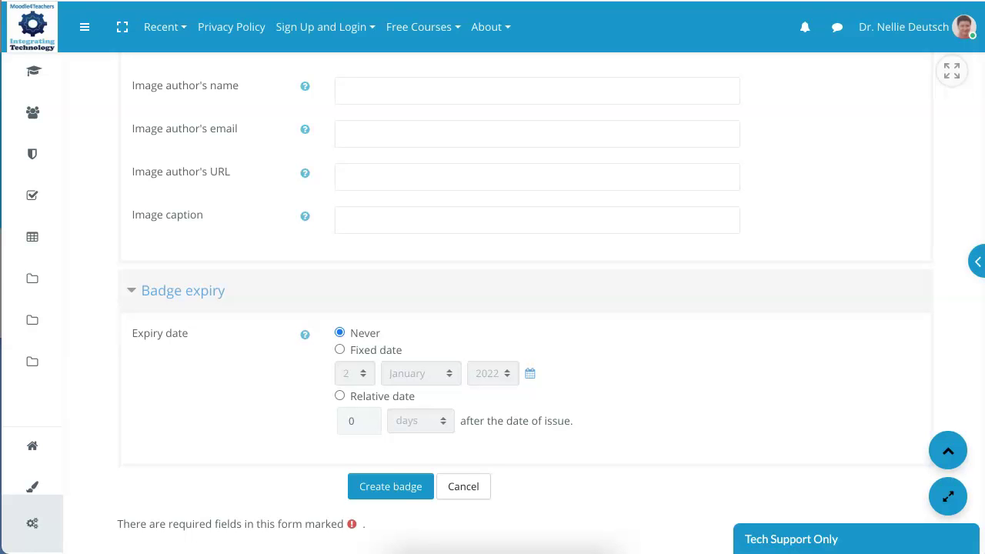
pyautogui.scroll(-1, 523, 295)
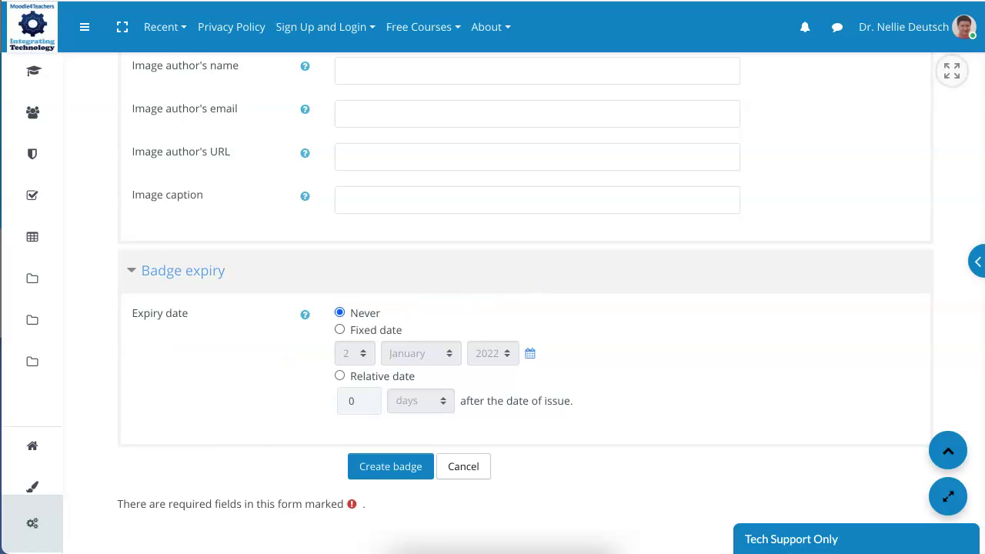
pyautogui.press('Return')
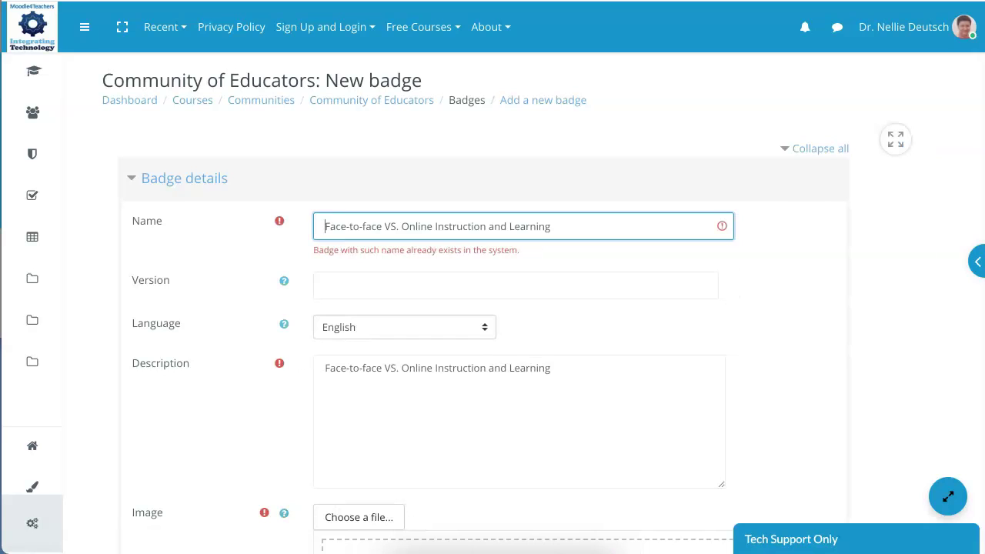
# Step: Shorten the badge name to "Face-to-face VS. Online Instruction"
pyautogui.moveTo(552, 226); pyautogui.dragTo(321, 226)
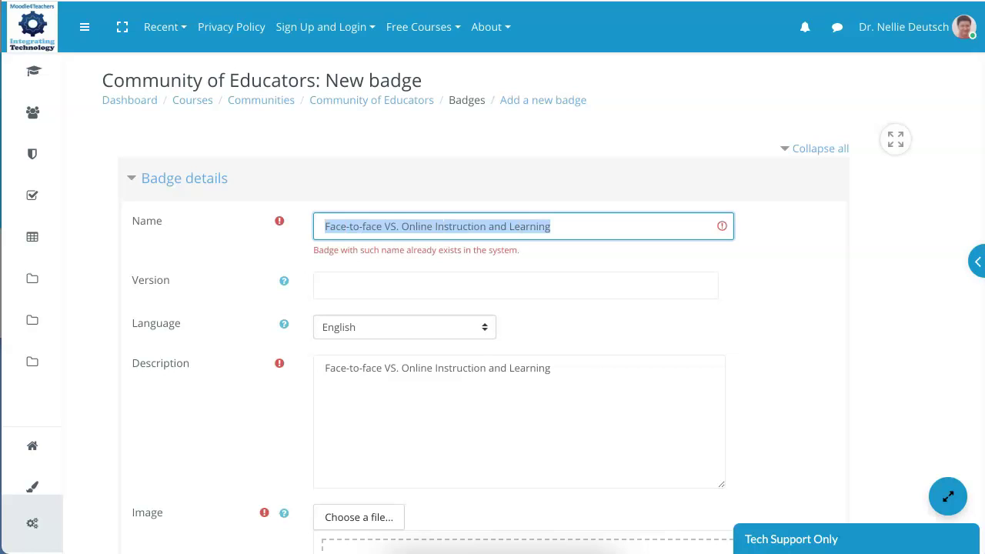
pyautogui.click(552, 226)
pyautogui.press('BackSpace')
pyautogui.press('BackSpace')
pyautogui.press('BackSpace')
pyautogui.press('BackSpace')
pyautogui.press('BackSpace')
pyautogui.press('BackSpace')
pyautogui.press('BackSpace')
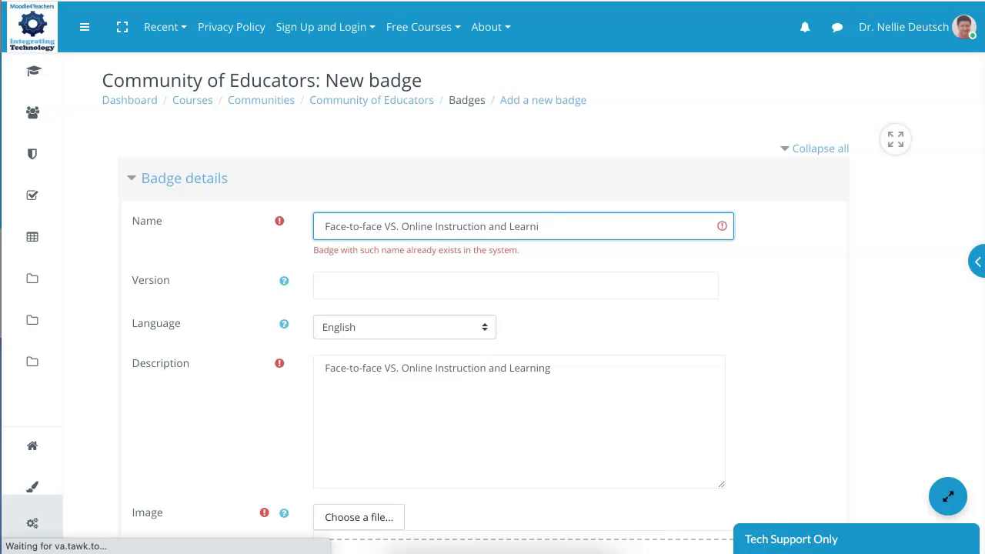
pyautogui.press('BackSpace')
pyautogui.press('BackSpace')
pyautogui.press('BackSpace')
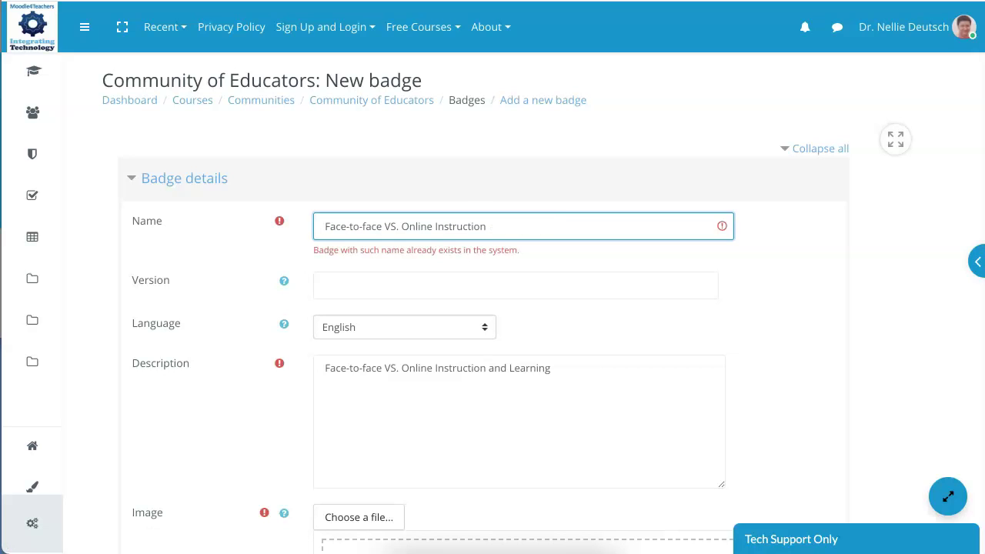
# Step: Create the badge under its shortened name, keeping the uploaded image and an expiry date of Never
pyautogui.scroll(-3, 492, 308)
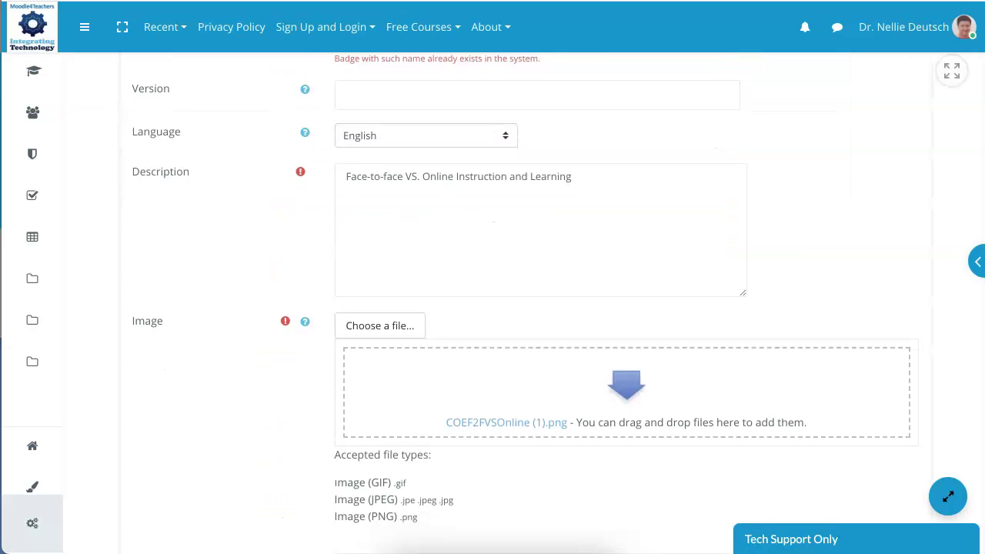
pyautogui.scroll(-1, 493, 308)
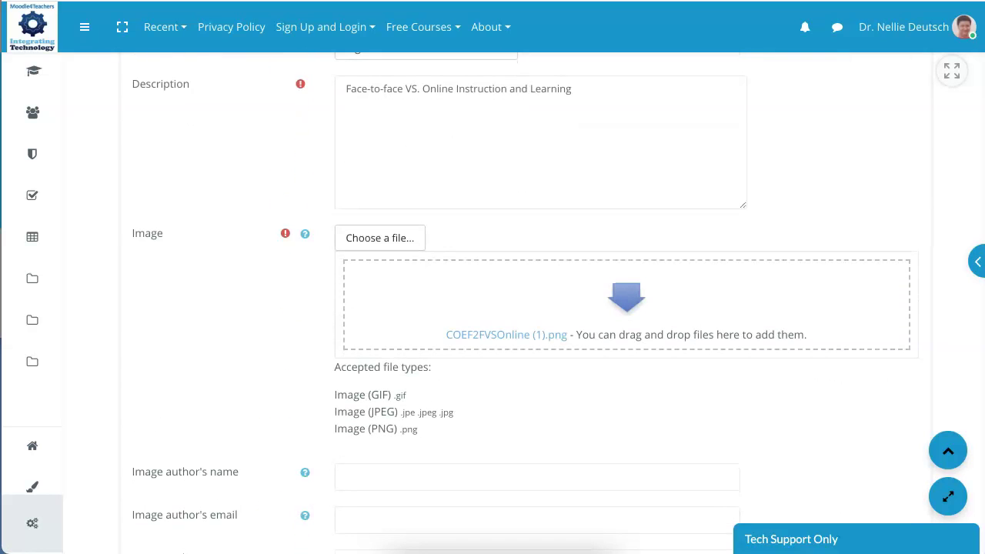
pyautogui.scroll(-2, 507, 332)
pyautogui.scroll(-5, 506, 331)
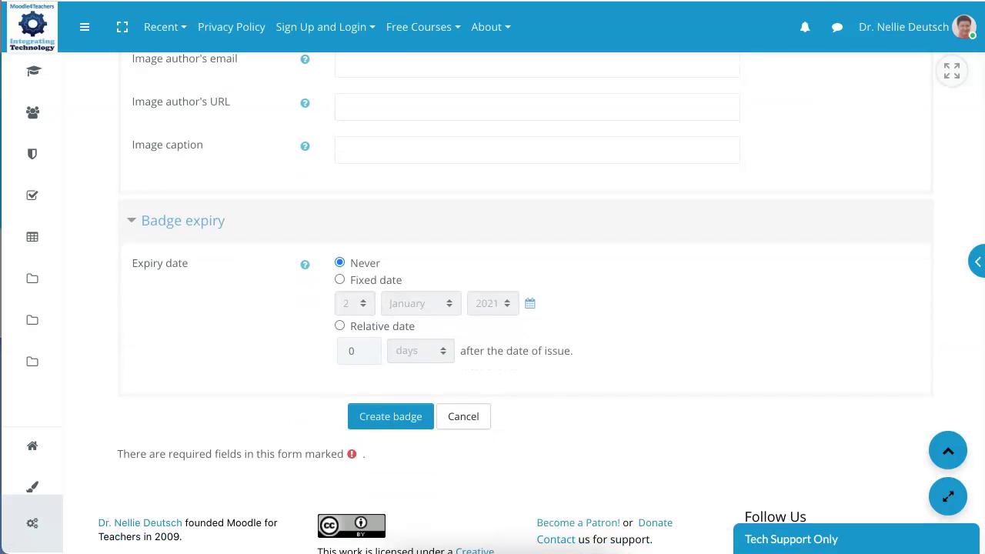
pyautogui.click(390, 416)
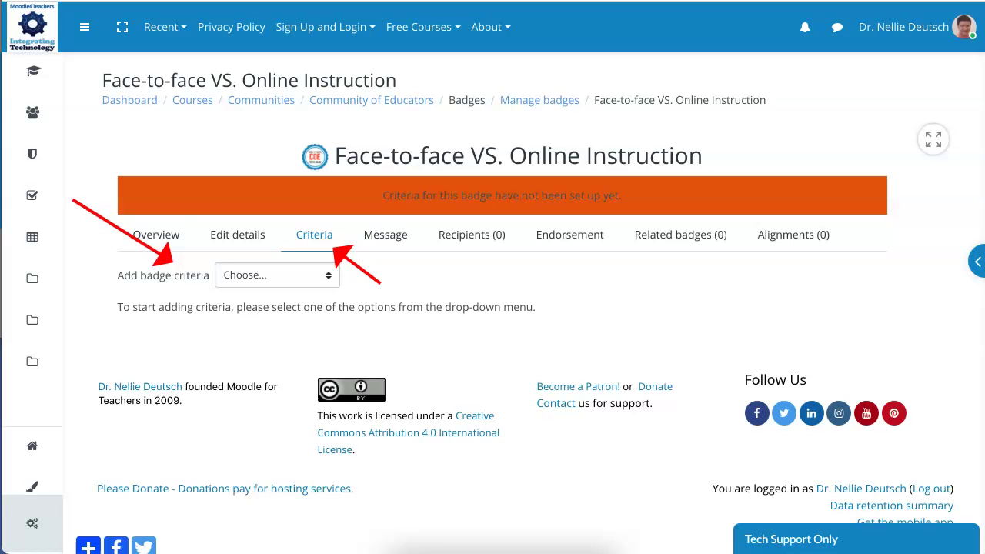
# Step: Choose Activity completion as the criterion type for awarding the badge
pyautogui.click(277, 275)
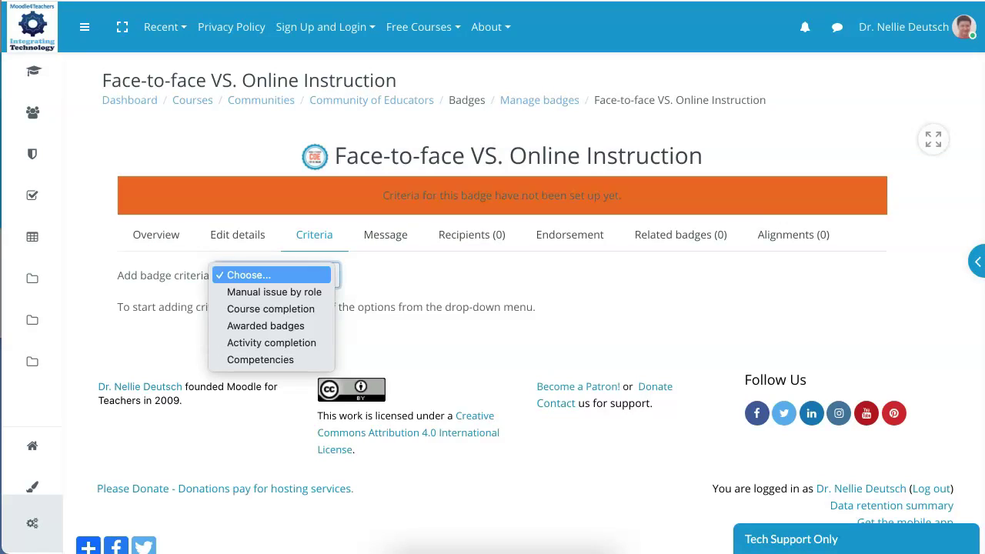
pyautogui.press('Escape')
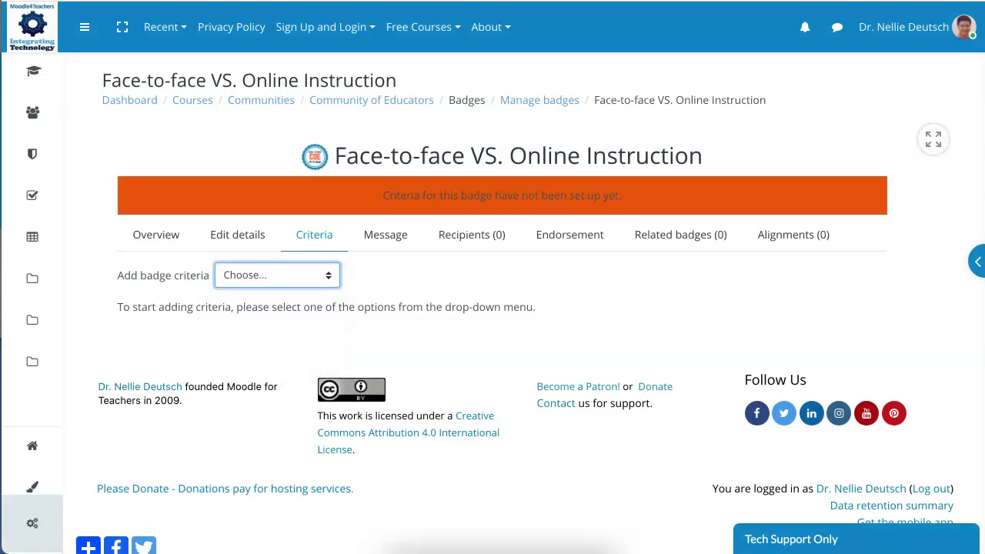
pyautogui.click(277, 275)
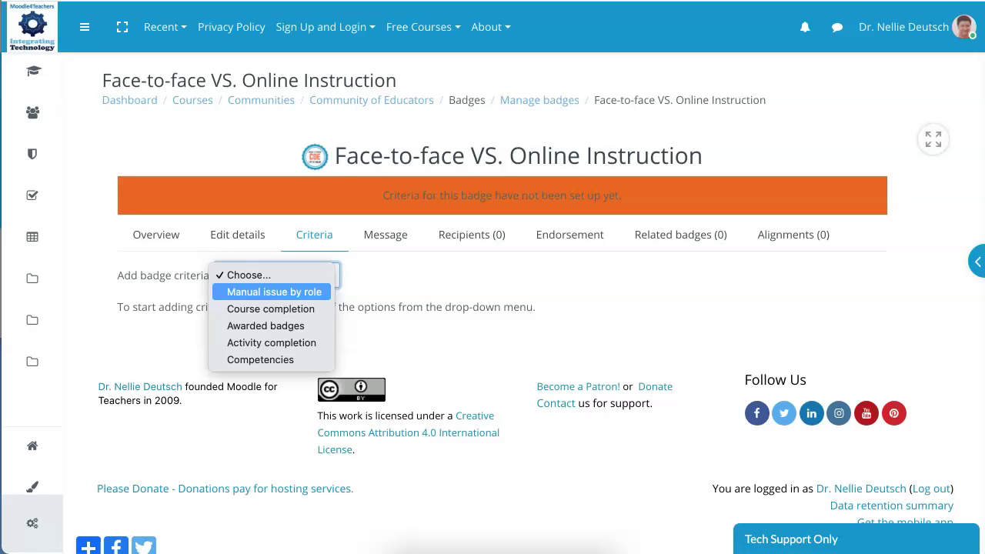
pyautogui.press('Down')
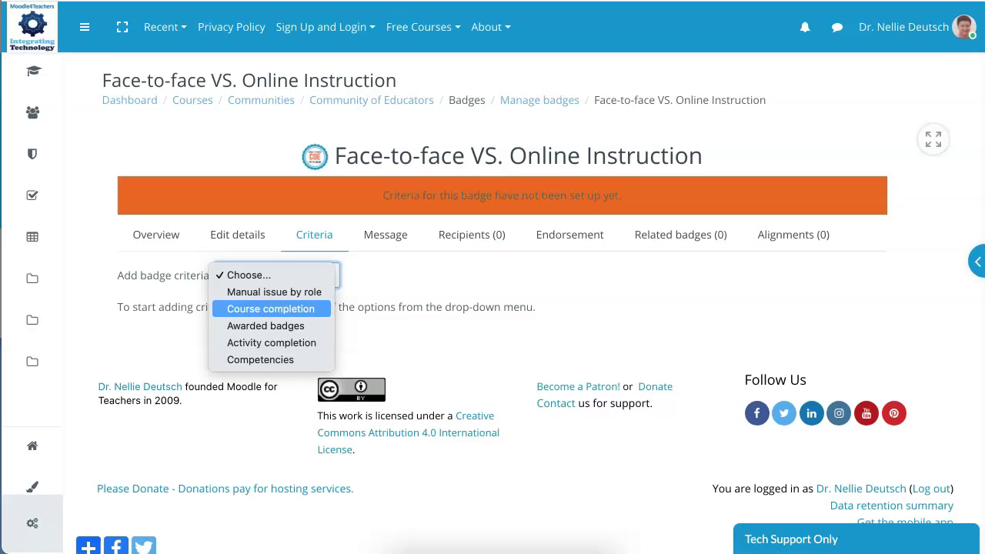
pyautogui.press('Down')
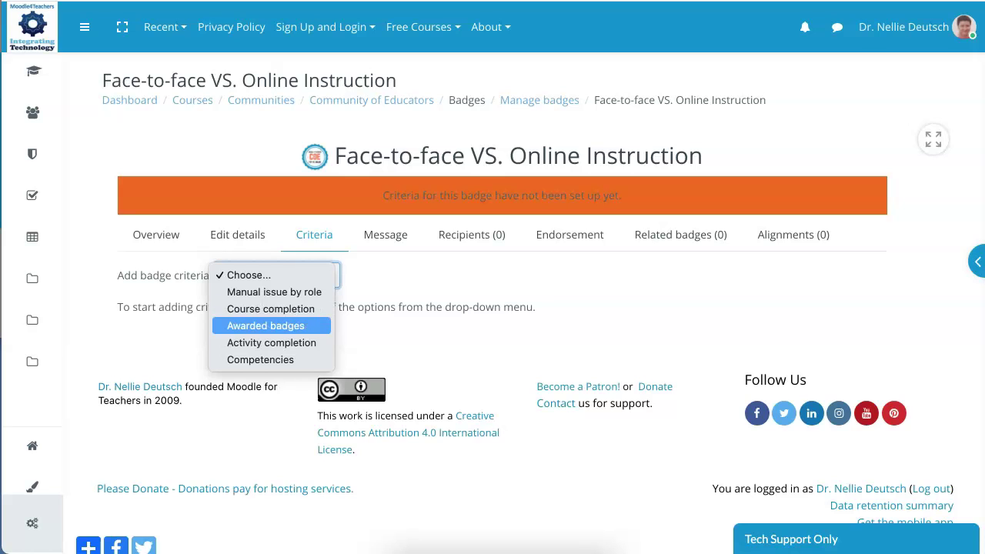
pyautogui.press('Down')
pyautogui.press('Down')
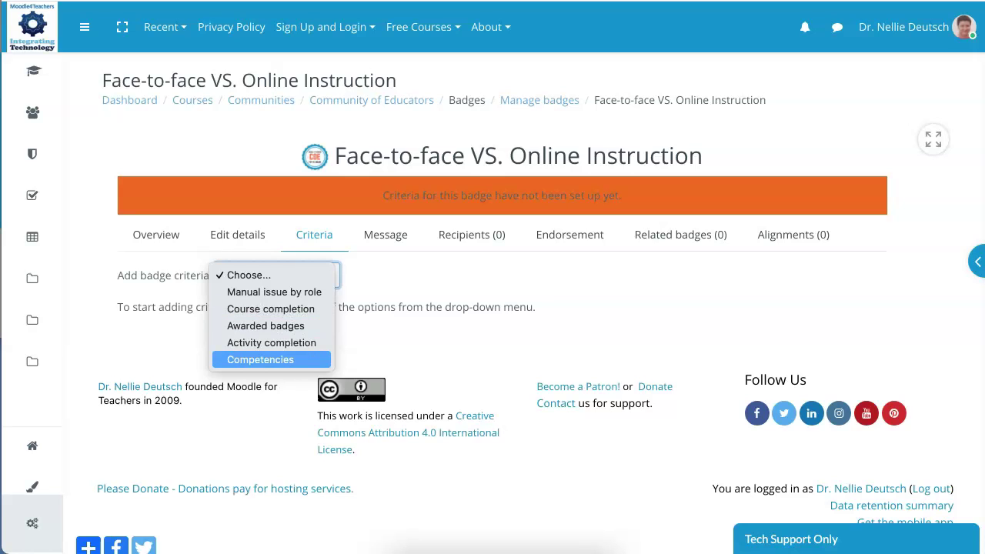
pyautogui.press('Up')
pyautogui.press('Return')
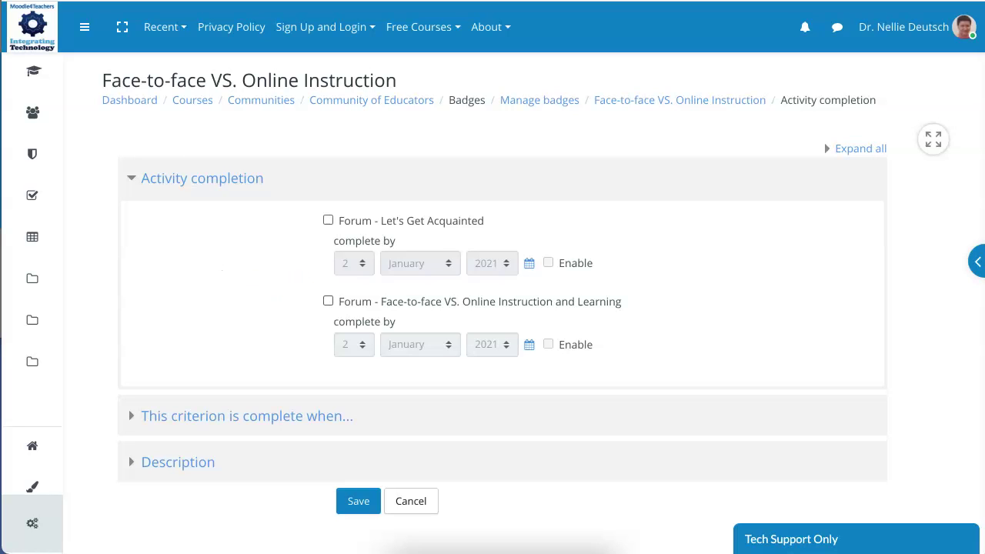
# Step: Require the "Face-to-face VS. Online Instruction and Learning" forum, set the criterion to need all selected activities complete, and save it
pyautogui.click(328, 301)
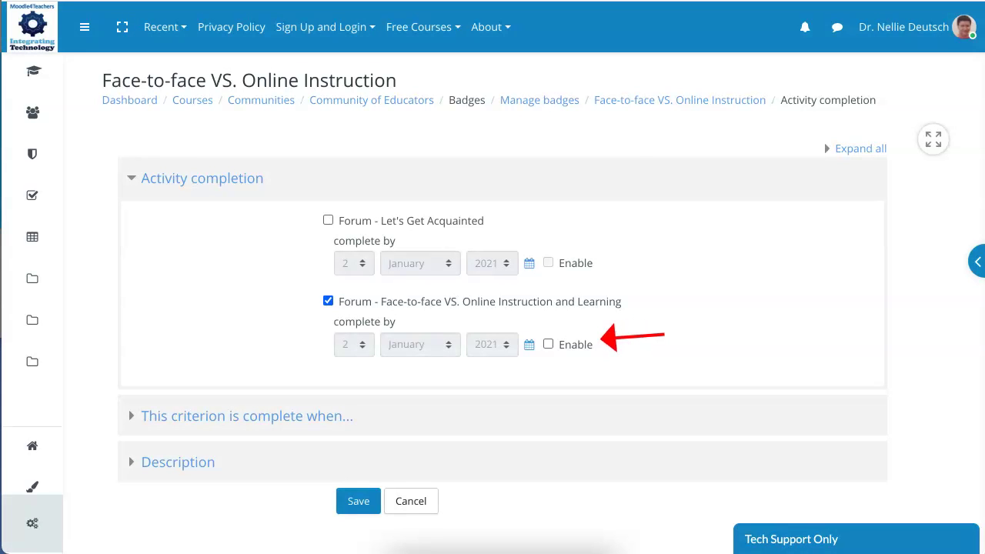
pyautogui.scroll(-2, 493, 308)
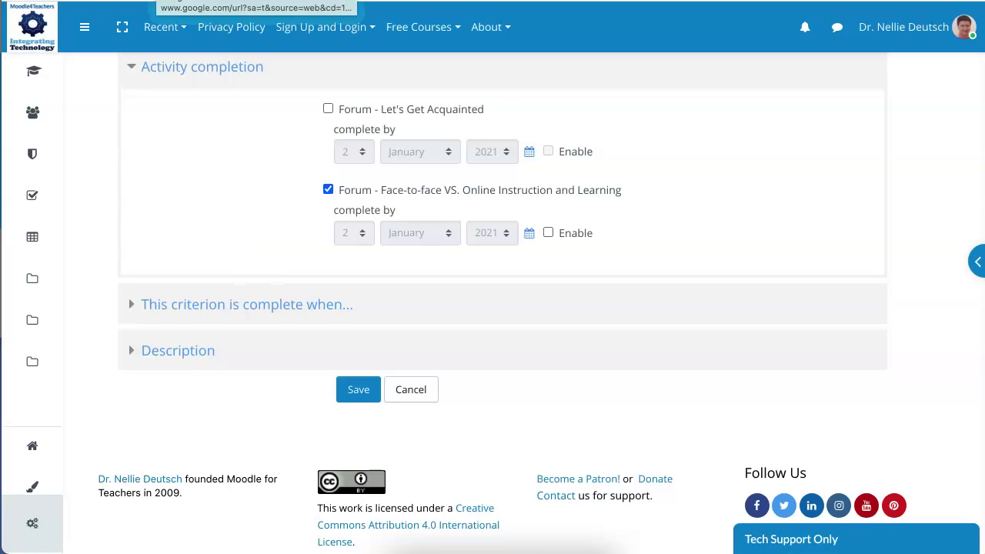
pyautogui.click(246, 304)
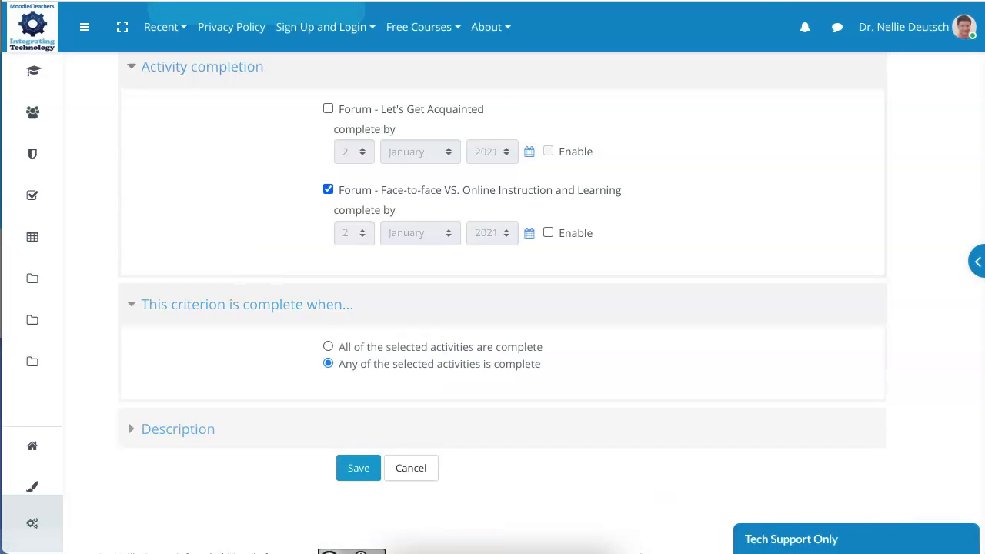
pyautogui.click(328, 346)
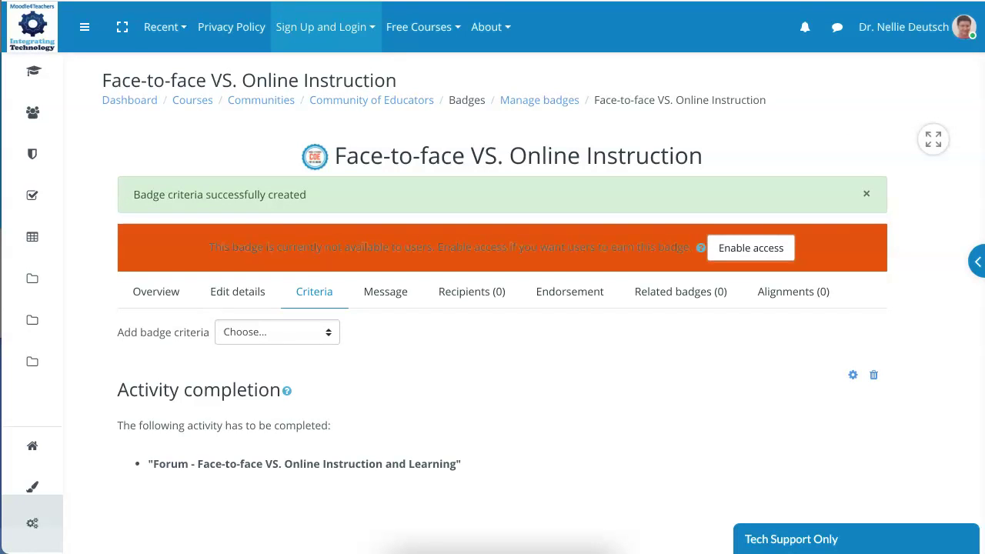
# Step: Enable user access to the Face-to-face VS. Online Instruction badge and confirm the change
pyautogui.click(750, 247)
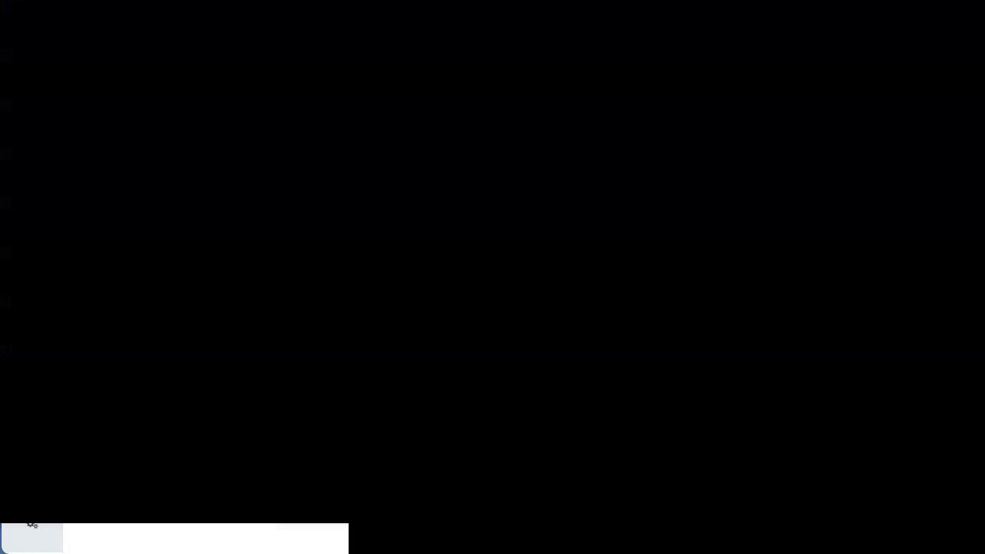
pyautogui.click(624, 482)
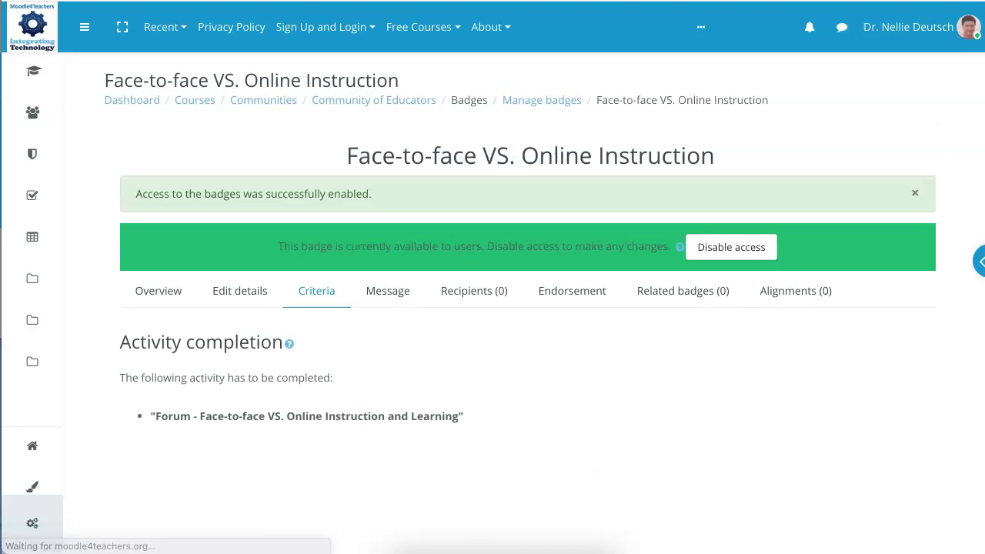